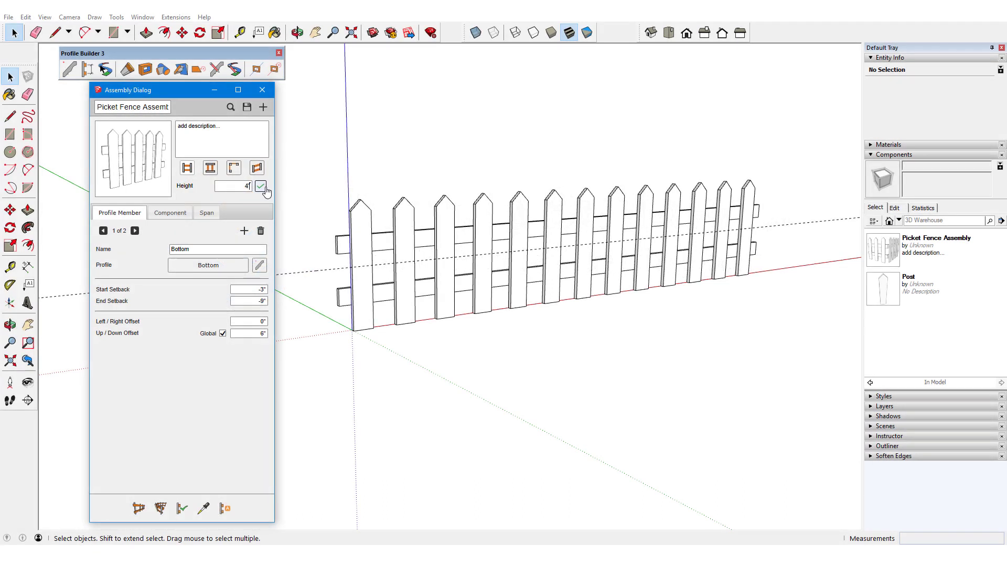
Step: Apply the 4' height to the picket fence and rebuild it
click(358, 226)
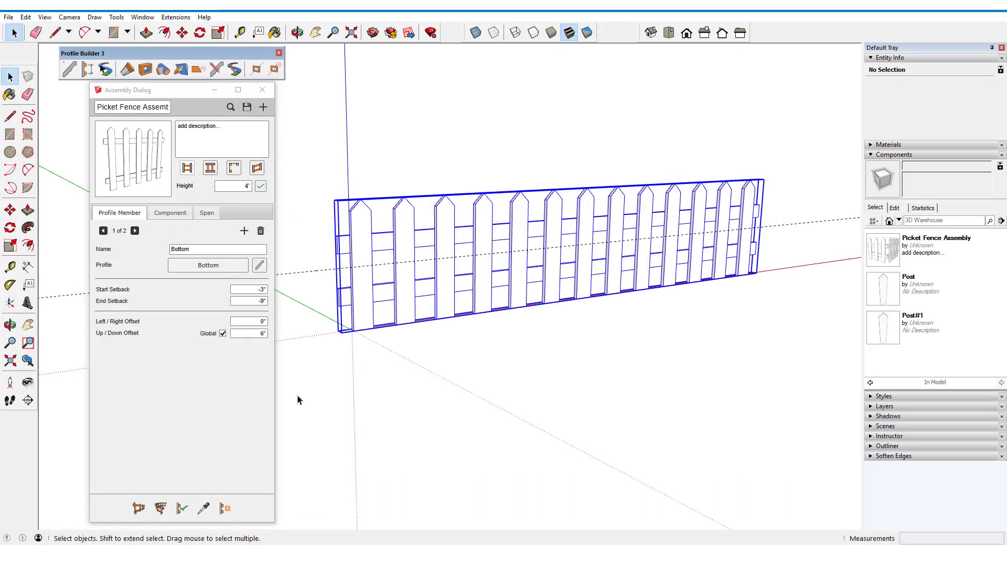
click(182, 508)
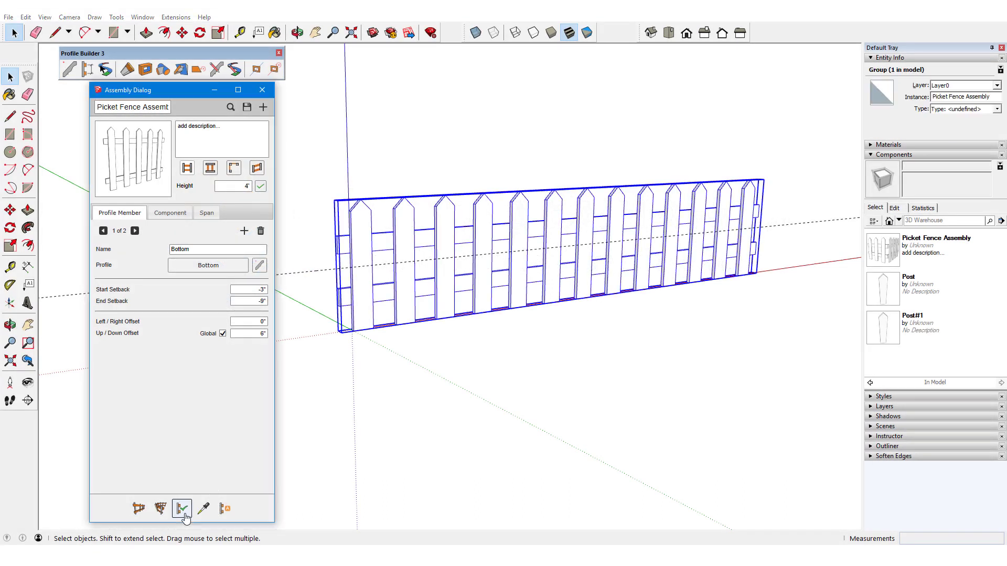
click(444, 410)
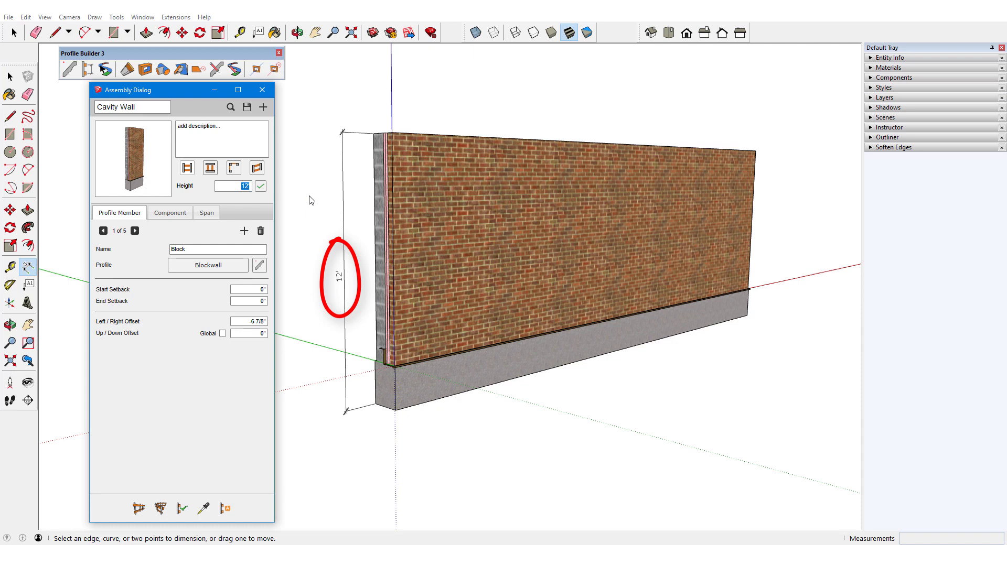
Step: Change the Cavity Wall height from 12' to 8', rebuild the wall, and inspect it
key(BackSpace)
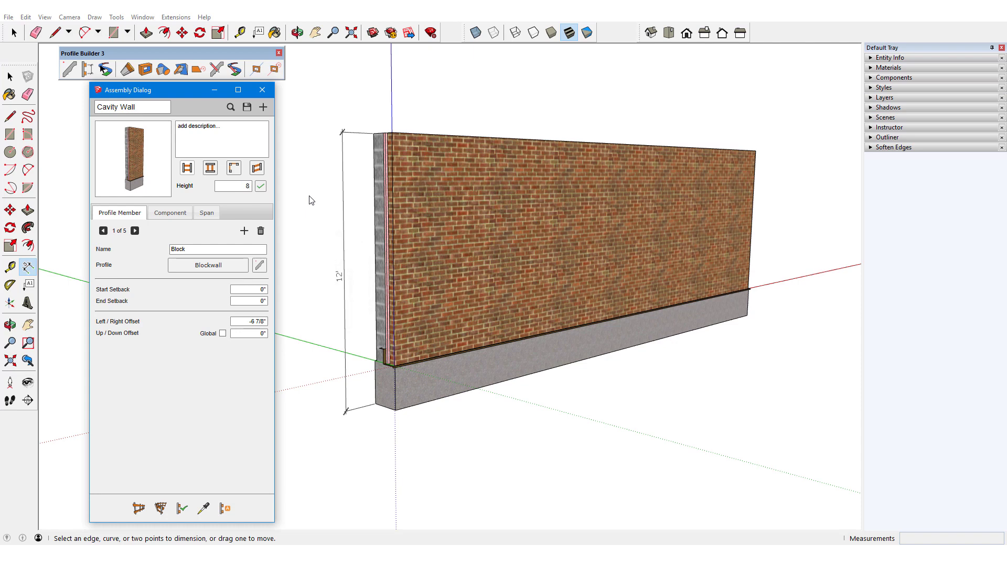
key(Return)
key(space)
click(437, 272)
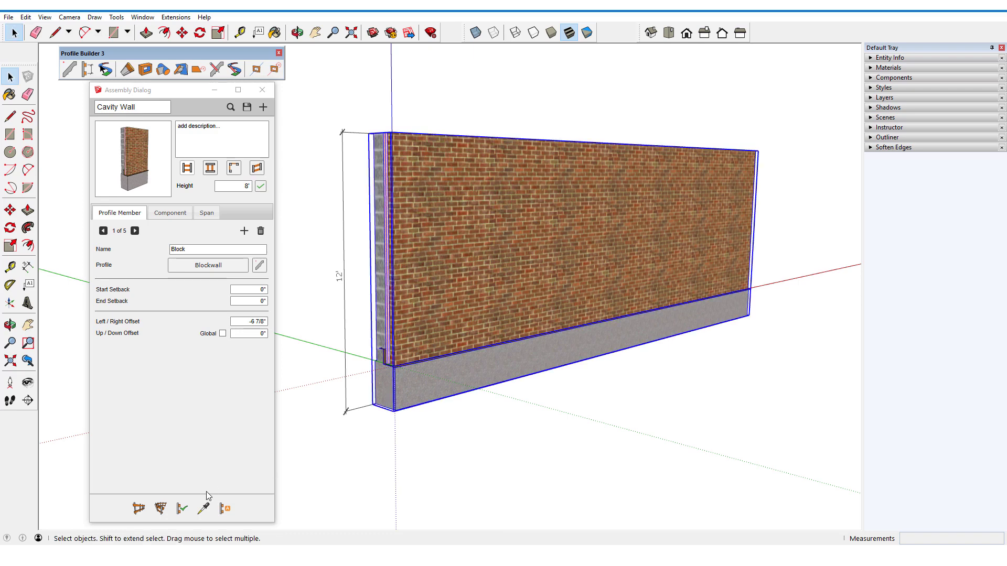
click(467, 465)
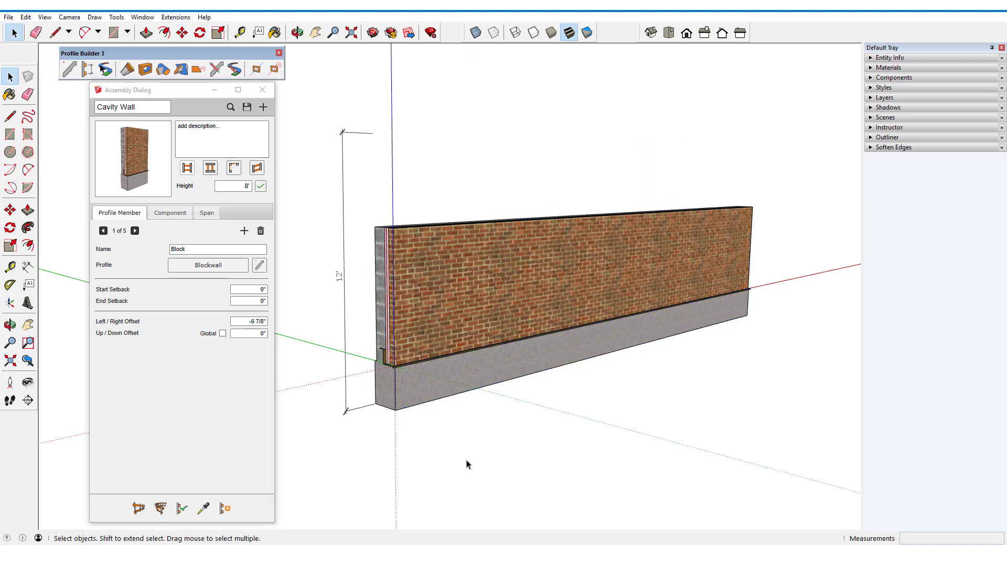
middle_drag(467, 465, 519, 451)
scroll(382, 427, up, 5)
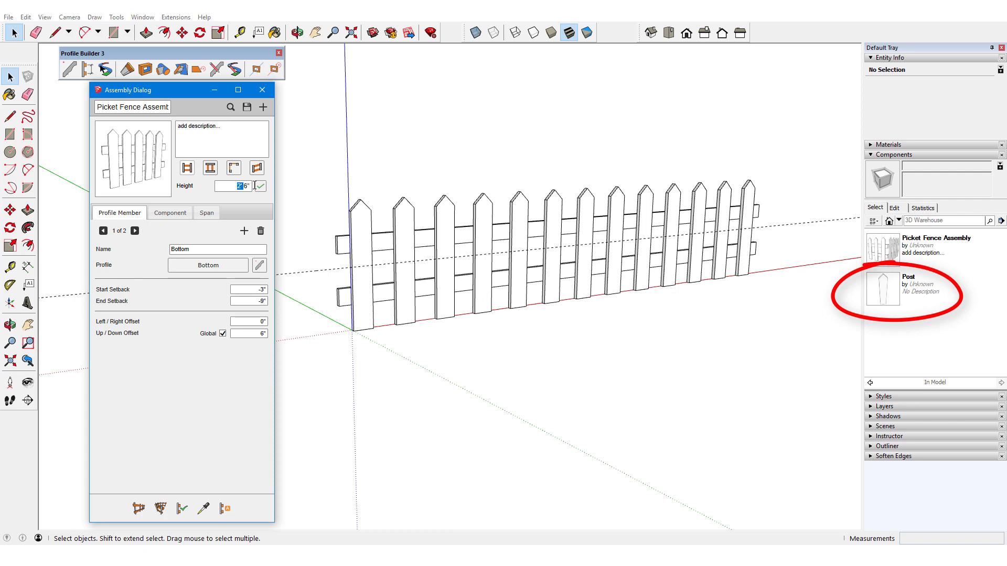
Step: Rebuild the picket fence at 4' tall, then select one picket inside the fence group
text(4)
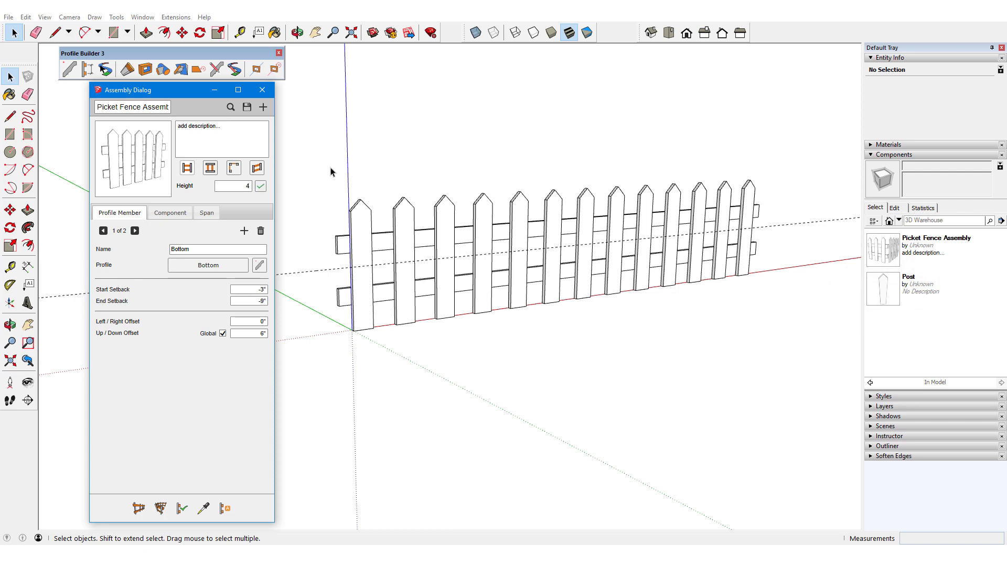
click(264, 188)
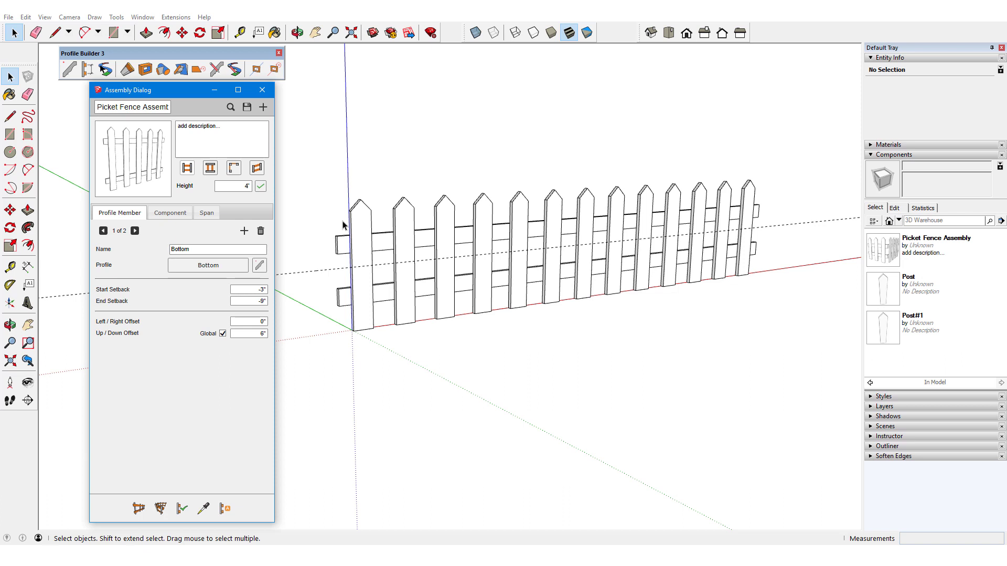
click(200, 512)
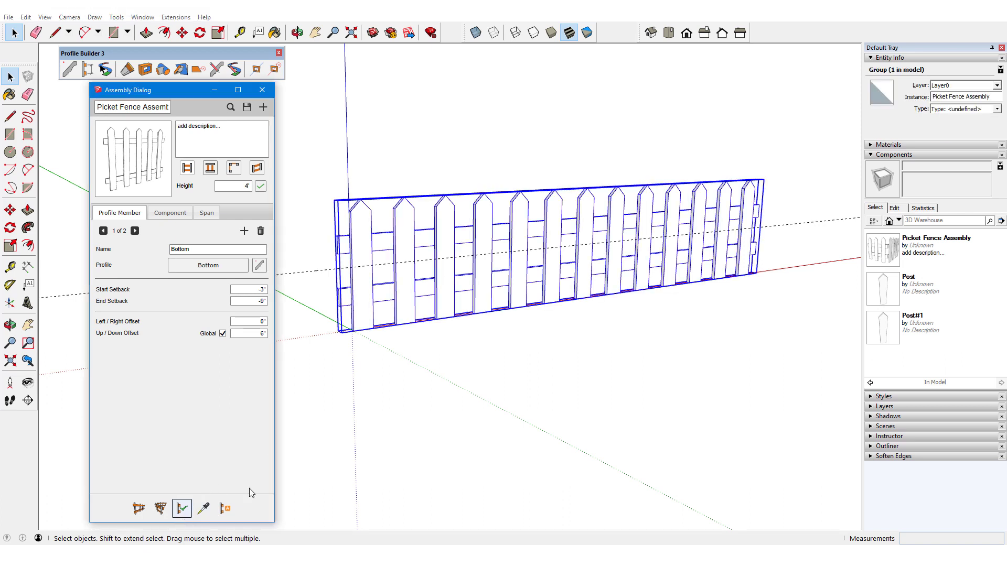
click(443, 410)
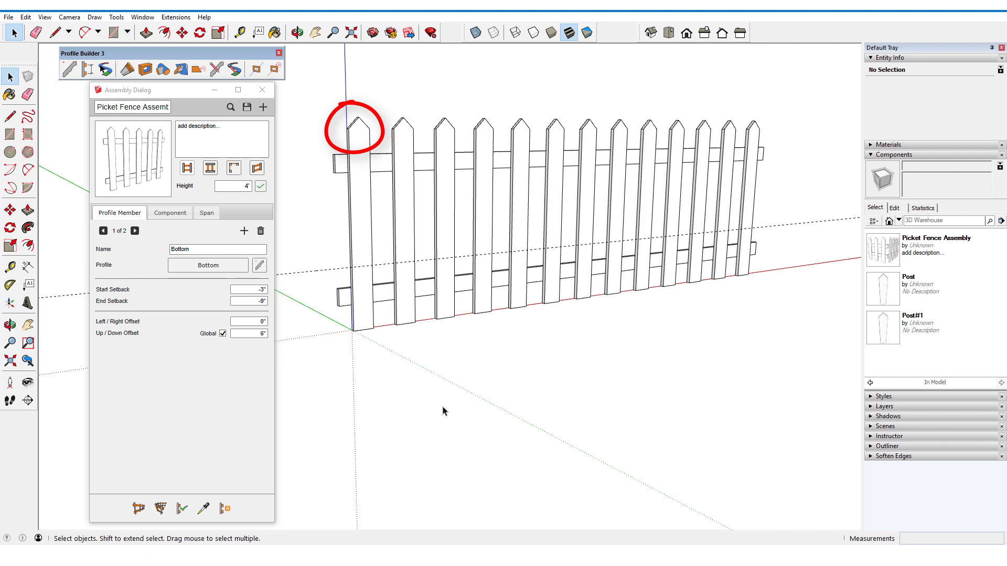
double_click(521, 270)
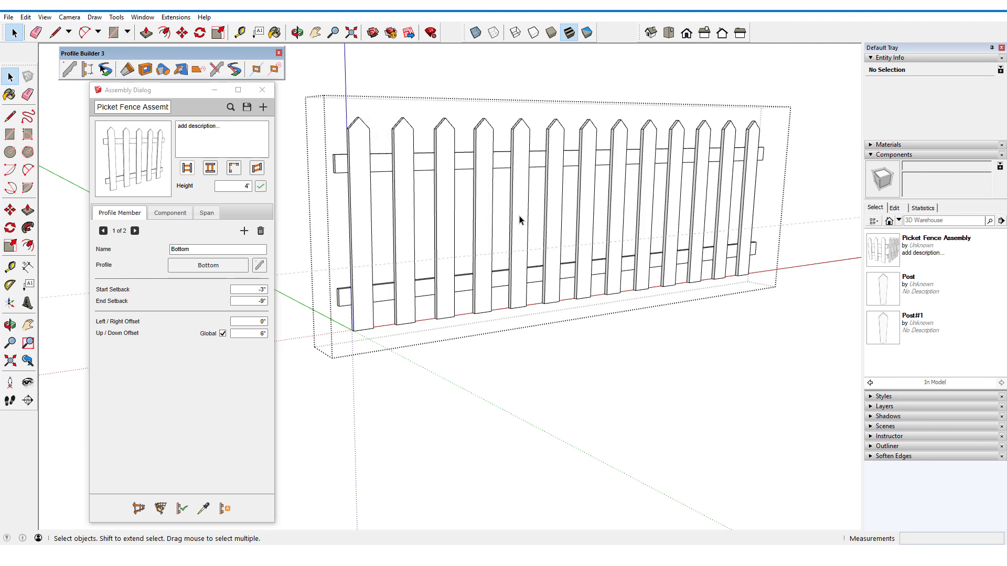
click(519, 218)
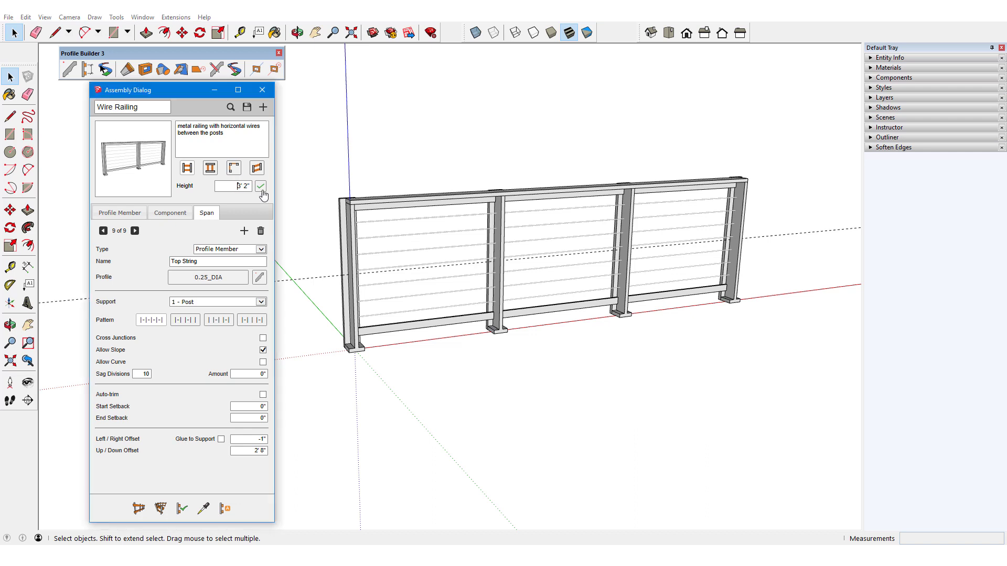
Step: Rebuild the wire railing at its new height, then enter 2'7 as the railing height
key(Return)
click(184, 509)
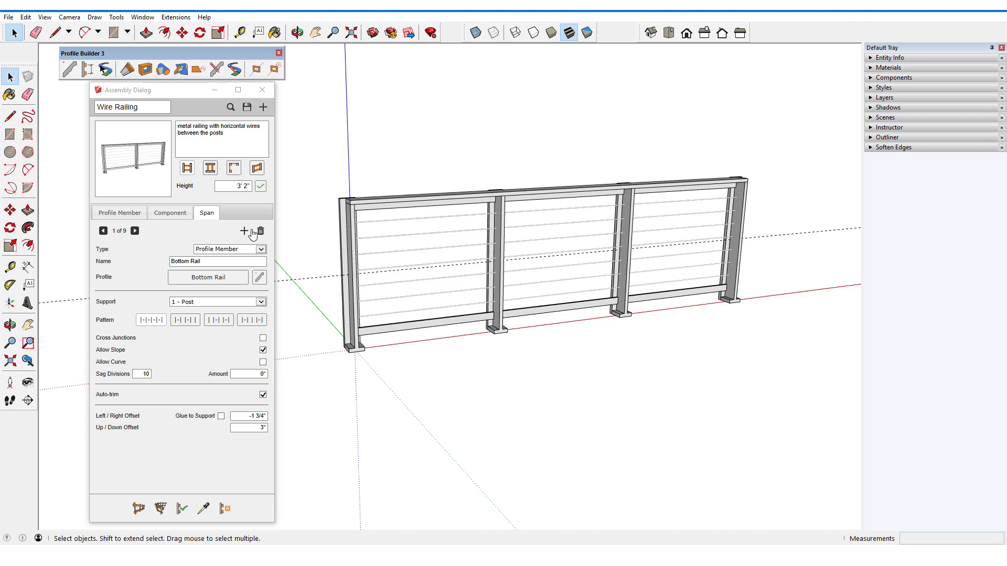
click(231, 189)
text(2'7)
click(261, 187)
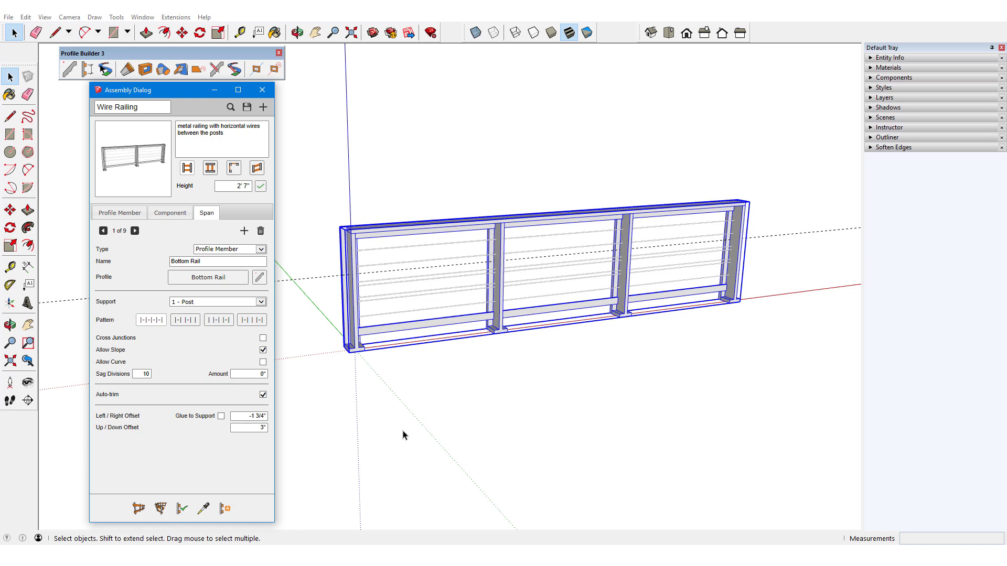
click(304, 282)
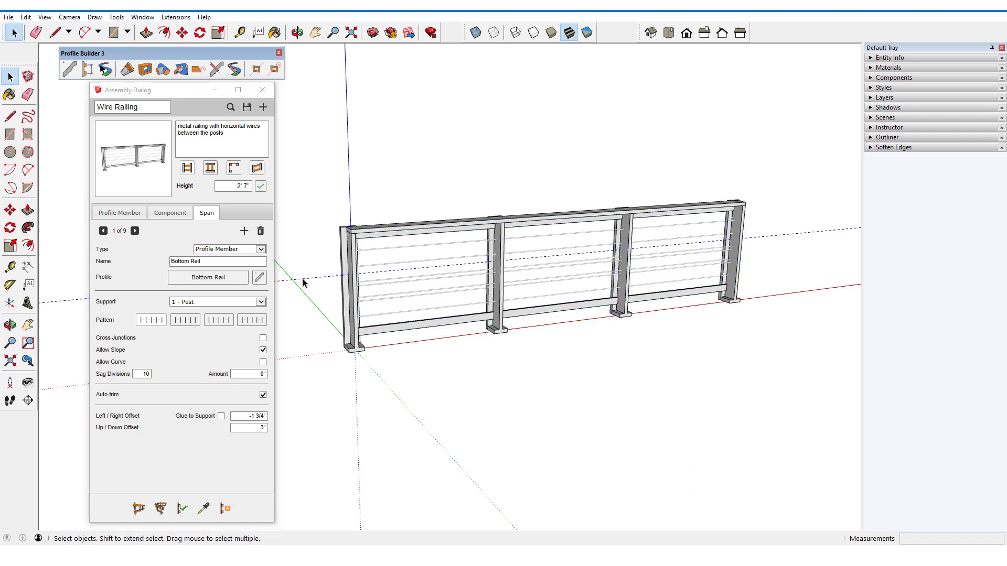
Step: Check the wire railing with Tape Measure and rebuild it at the updated height
click(240, 33)
click(381, 263)
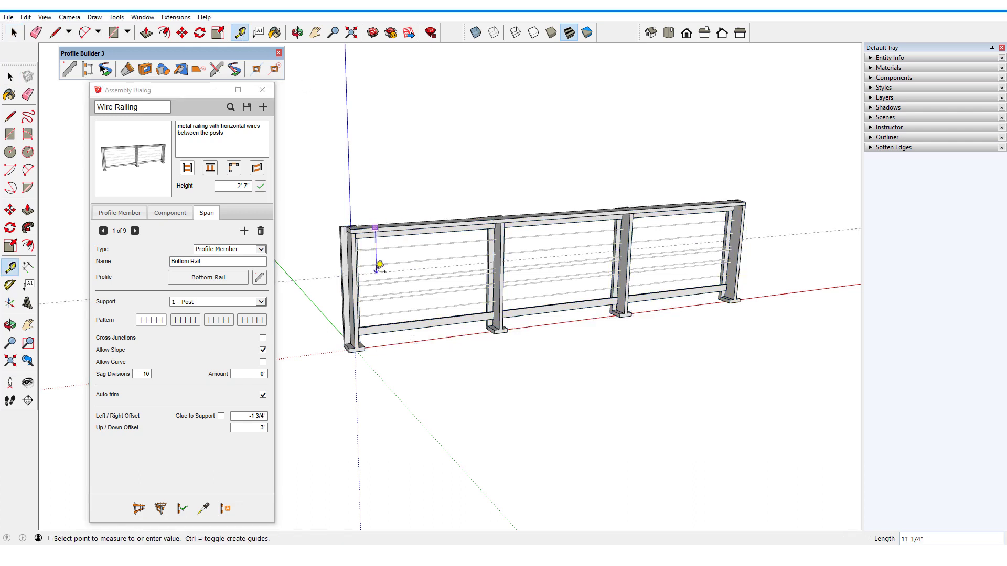
middle_drag(341, 283, 424, 422)
scroll(416, 285, up, 3)
middle_drag(416, 286, 328, 287)
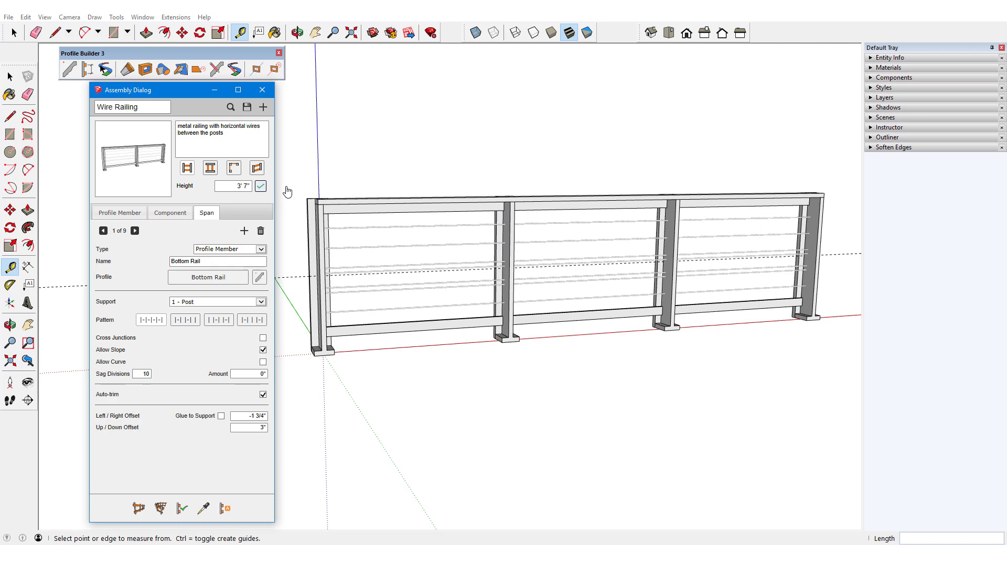
click(226, 508)
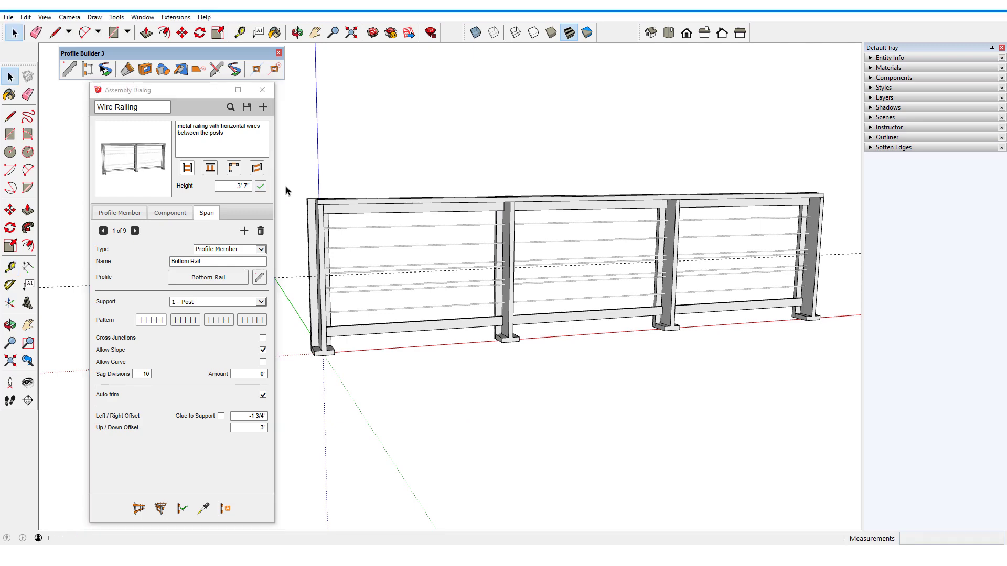
click(448, 426)
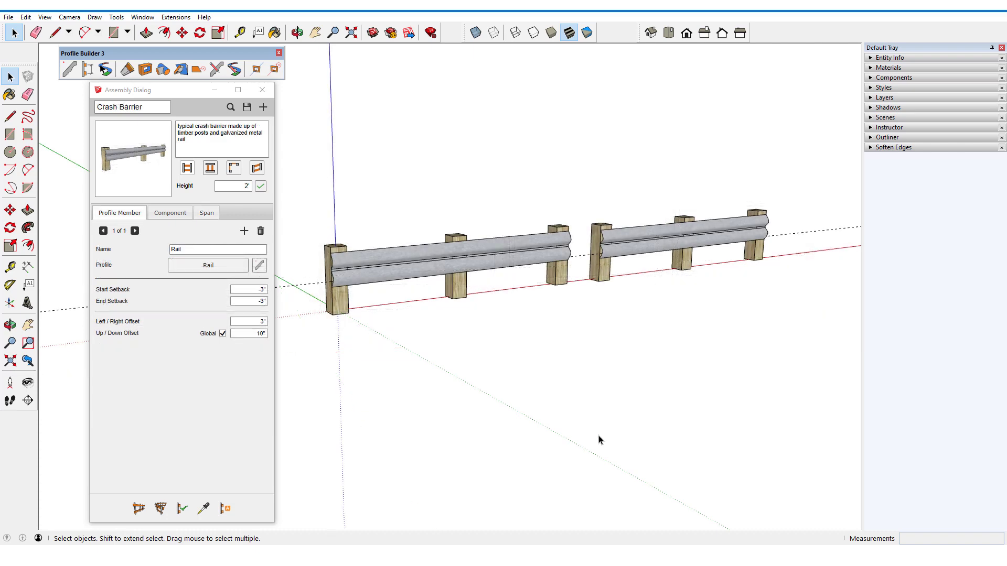
middle_drag(600, 438, 477, 376)
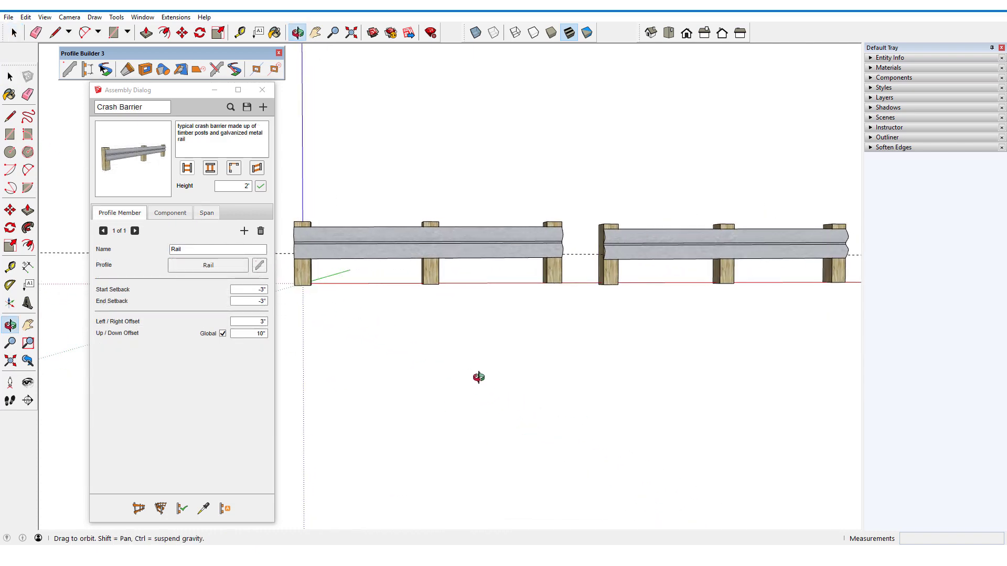
Step: Set the Crash Barrier height to 2' 6" and apply it to both barriers
middle_drag(479, 378, 603, 434)
click(247, 186)
text(2' 6)
click(260, 187)
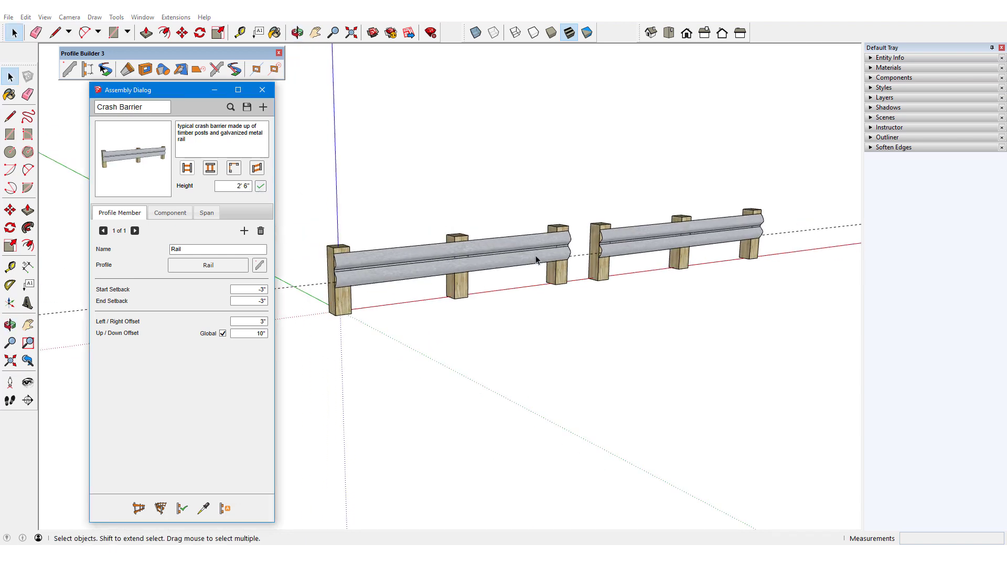
click(639, 349)
middle_drag(638, 349, 684, 331)
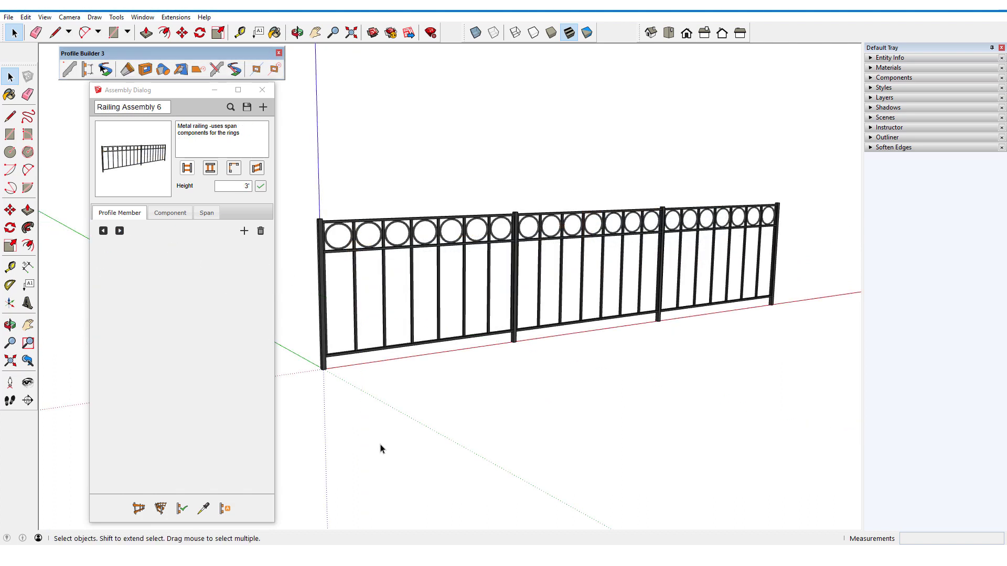
Step: Set Railing Assembly 6 to 4' tall and rebuild the metal railing
click(247, 186)
key(BackSpace)
key(BackSpace)
text(4')
click(260, 187)
click(332, 257)
click(182, 509)
click(395, 434)
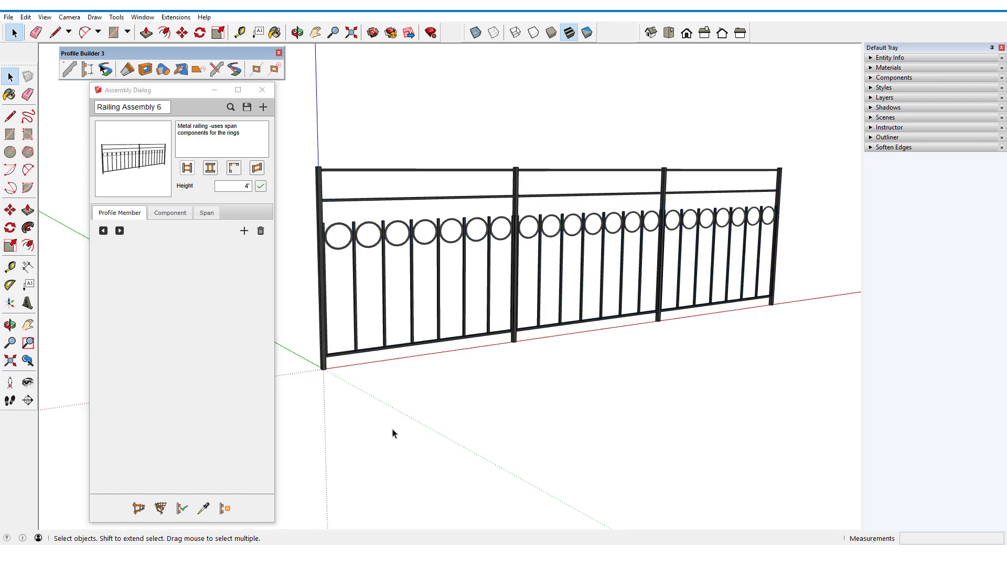
Step: Raise the Inner Posts and Rings sub-assembly in span 3 to 3' 7 1/2" and rebuild the railing
click(207, 213)
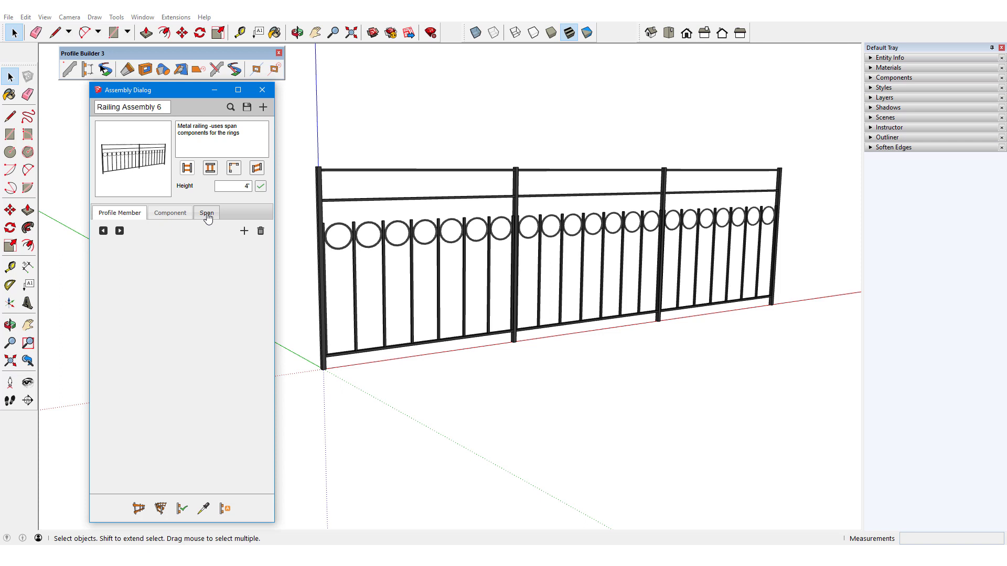
click(134, 231)
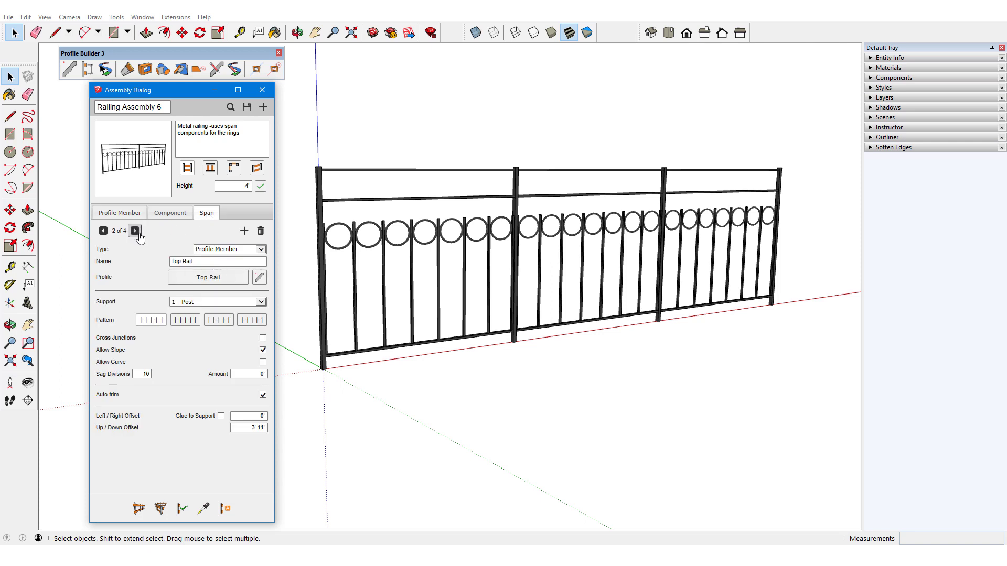
click(134, 231)
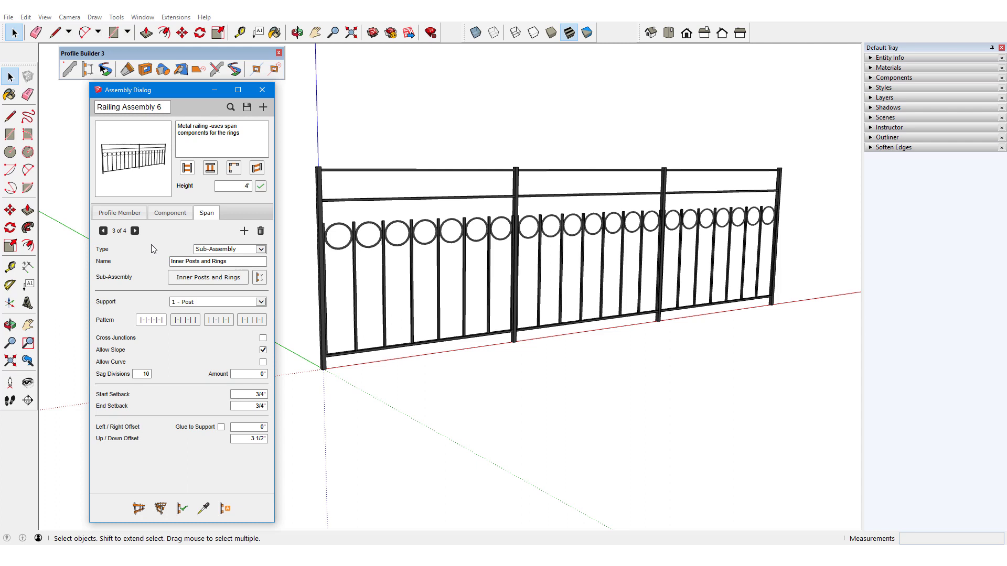
click(258, 278)
key(Delete)
text(3)
click(261, 188)
click(101, 107)
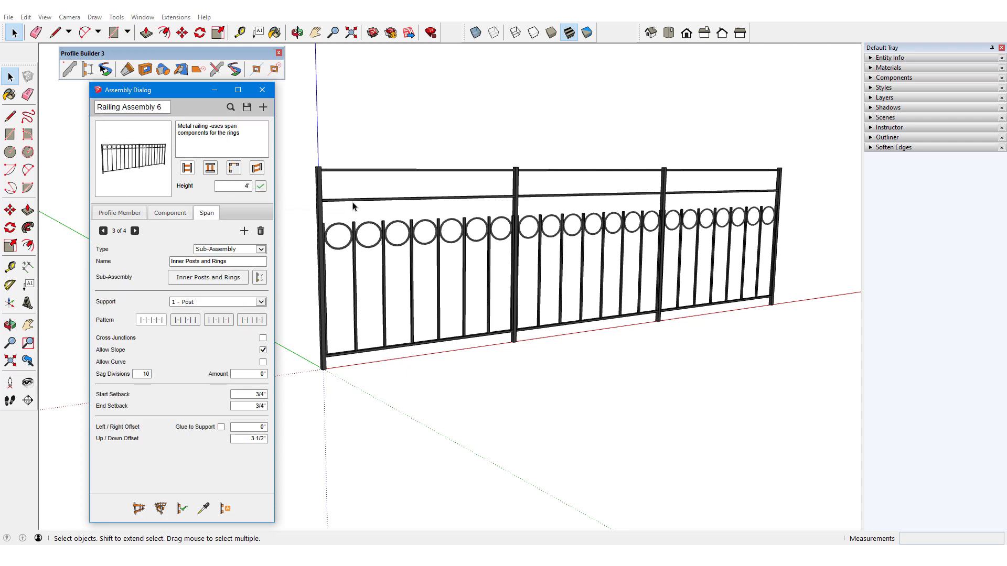
click(355, 208)
click(182, 508)
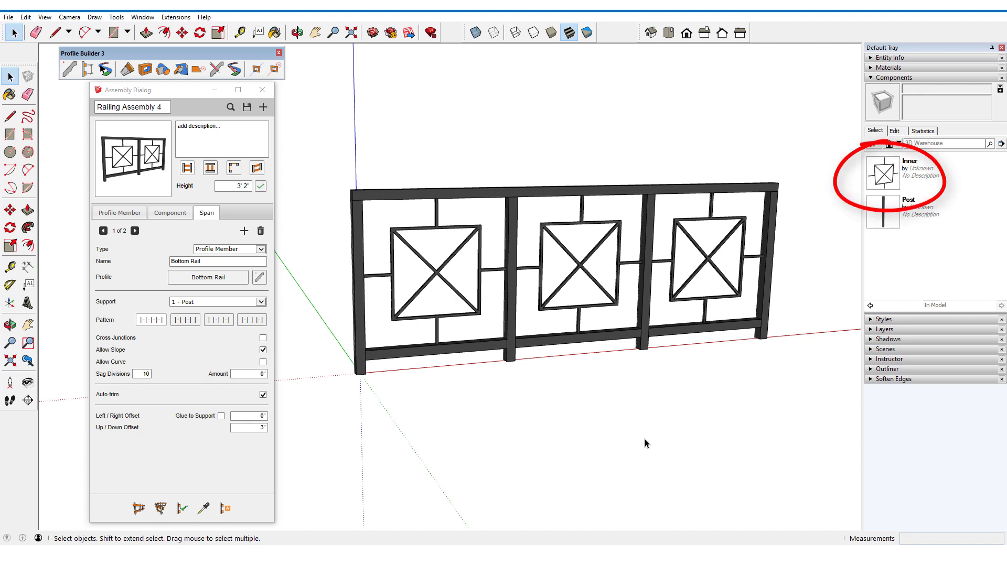
Step: Set the Railing Assembly 4 height to 4'
click(237, 187)
text(4')
click(261, 187)
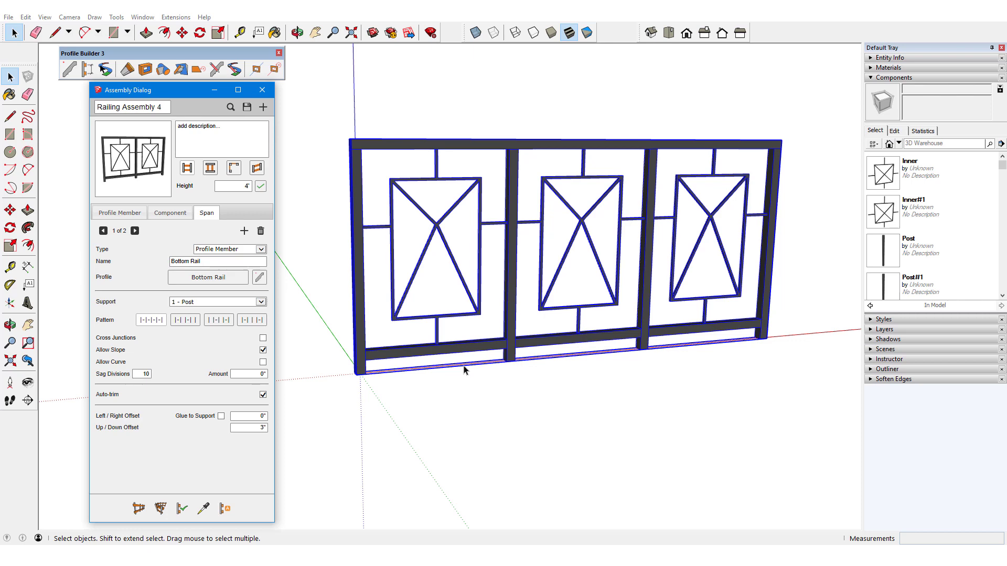
Step: Open the railing group and edit its middle span component with the Move tool
double_click(548, 311)
click(542, 251)
double_click(541, 251)
middle_drag(542, 252, 495, 191)
key(m)
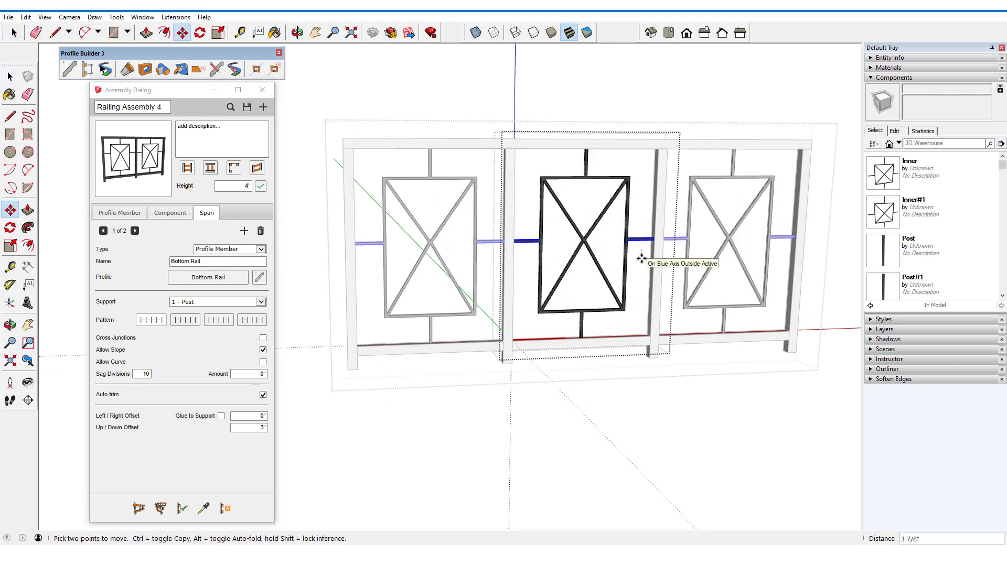
key(space)
click(555, 99)
middle_drag(556, 99, 581, 234)
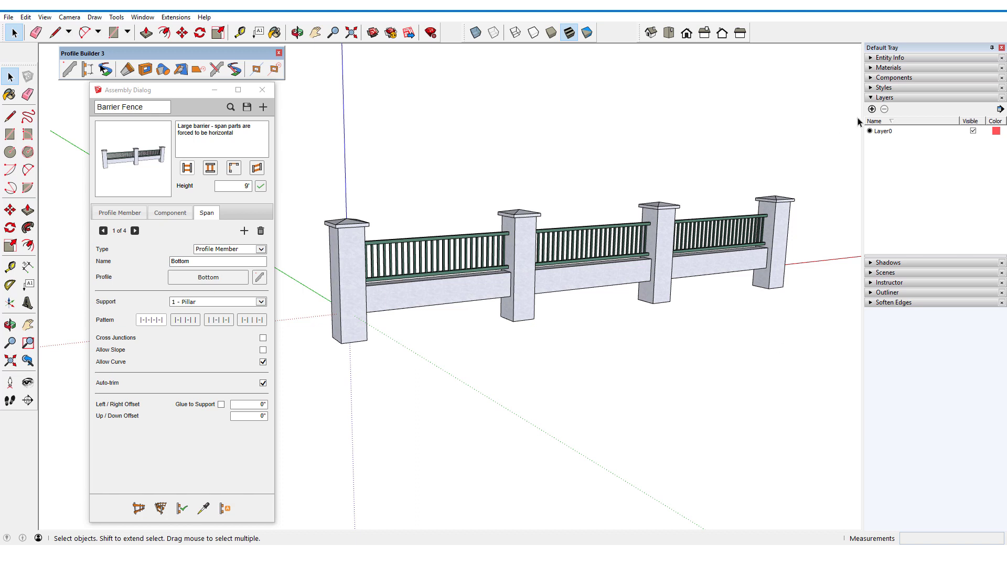
Step: Create a Pillar layer and assign the fence pillar component to it in Entity Info
click(872, 109)
text(Pillar)
key(Return)
click(666, 254)
double_click(667, 254)
click(872, 59)
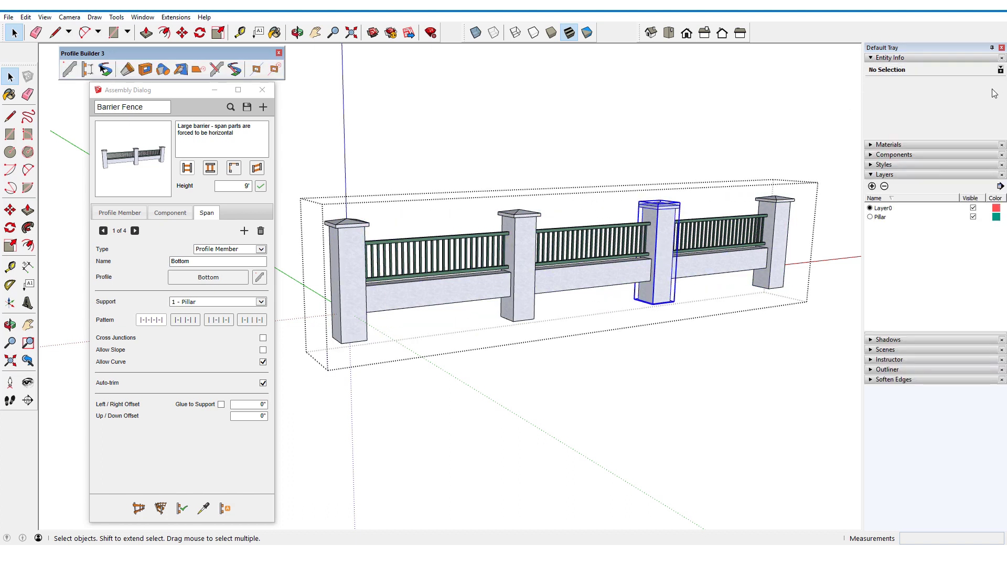
click(995, 85)
click(959, 99)
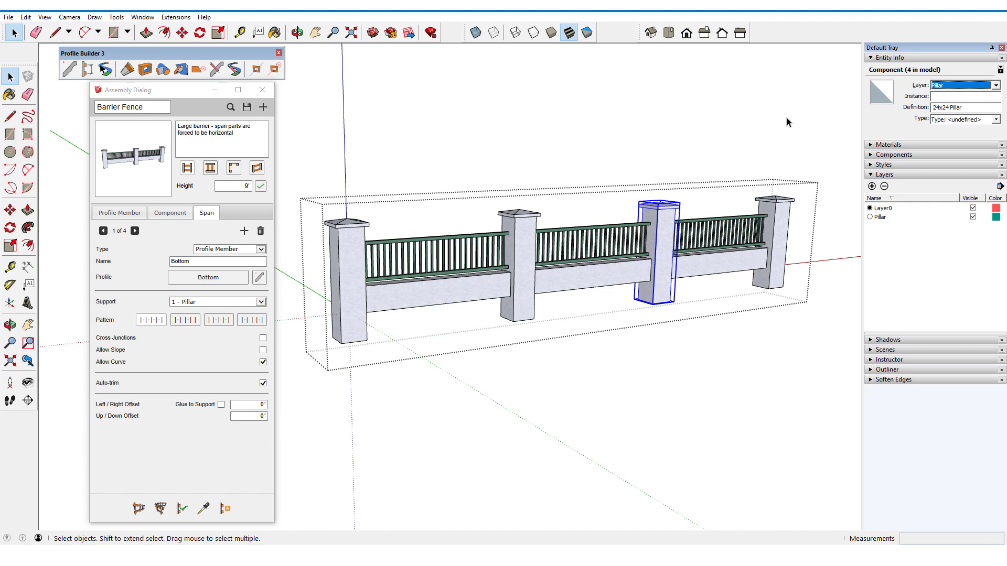
Step: Paint the pillar sides with Stone Brushed Khaki
double_click(665, 233)
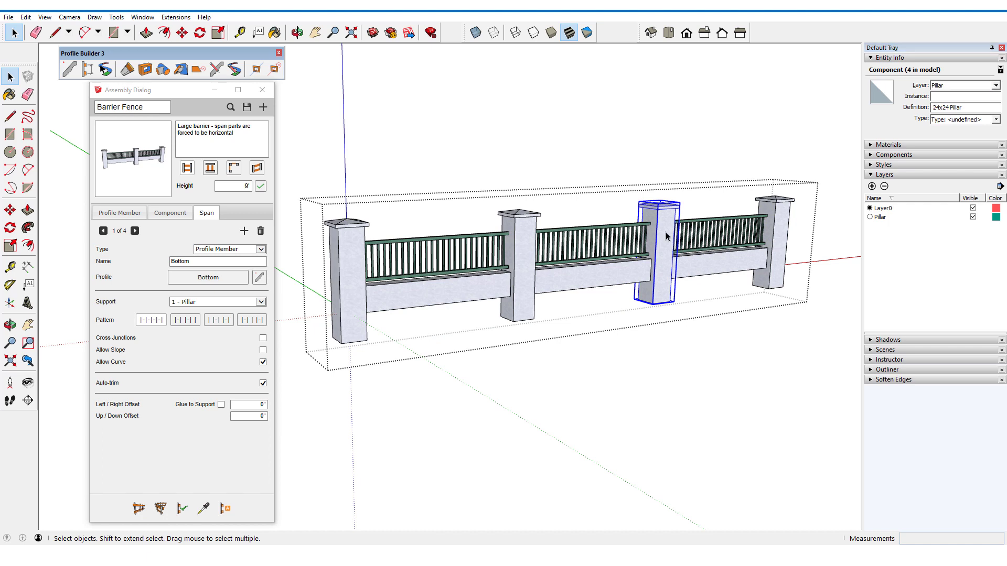
click(870, 146)
triple_click(639, 294)
click(979, 211)
click(918, 311)
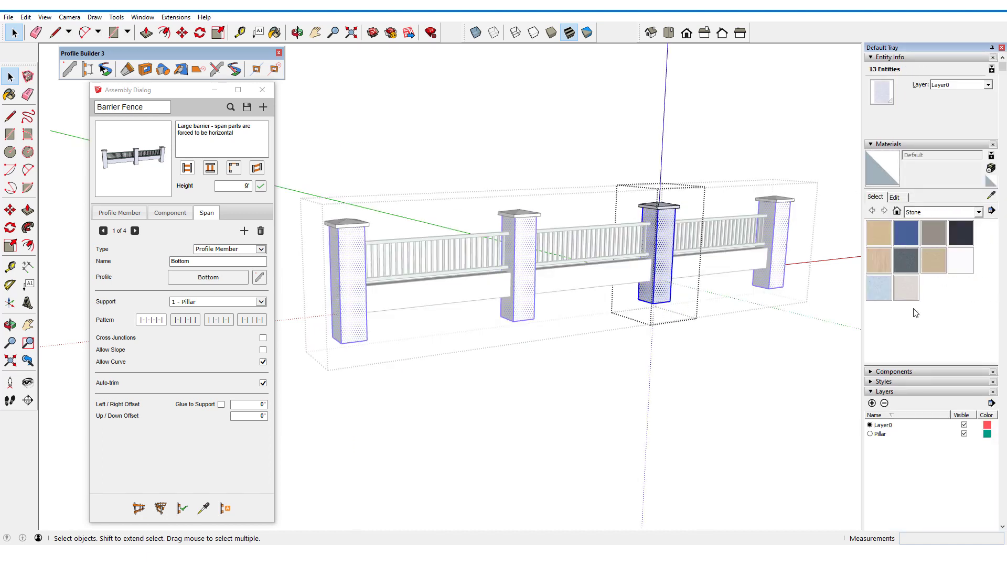
click(906, 261)
click(667, 278)
Step: Paint the pillar caps with Metal Aluminum Anodized and exit the component
click(979, 211)
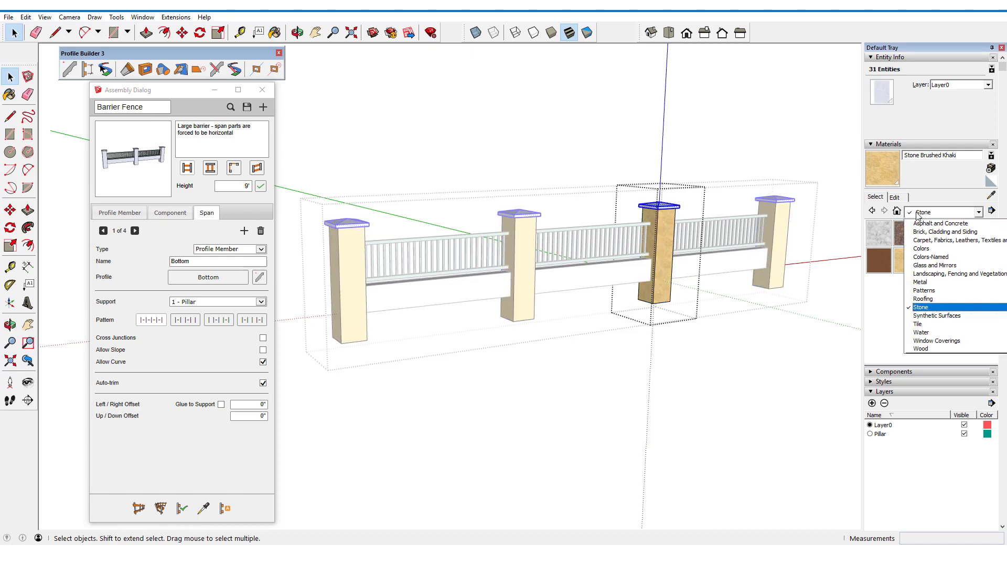
click(927, 287)
click(906, 233)
click(667, 205)
click(692, 129)
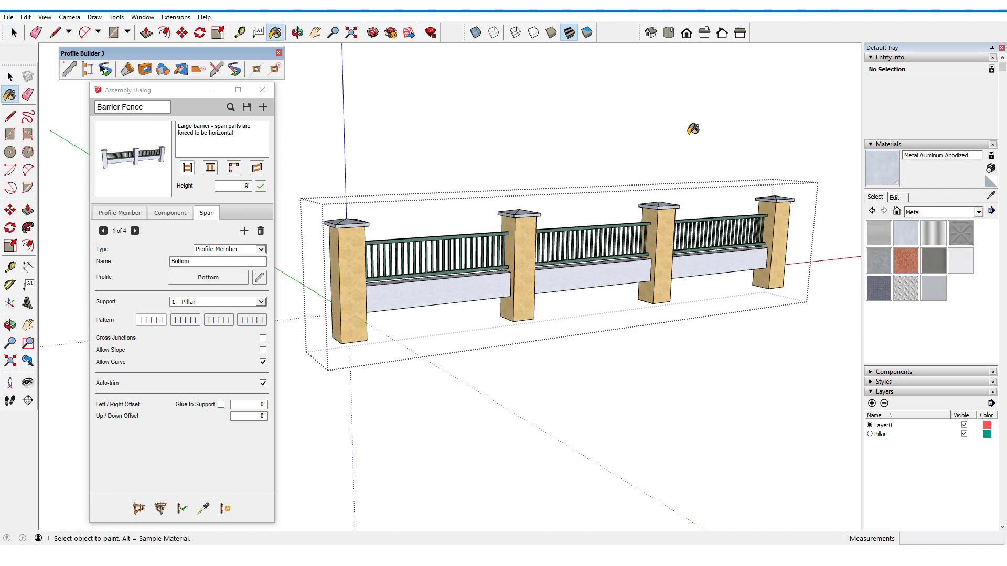
Step: Pick the pillar component on the Component tab and toggle the Pillar layer to check it
click(168, 213)
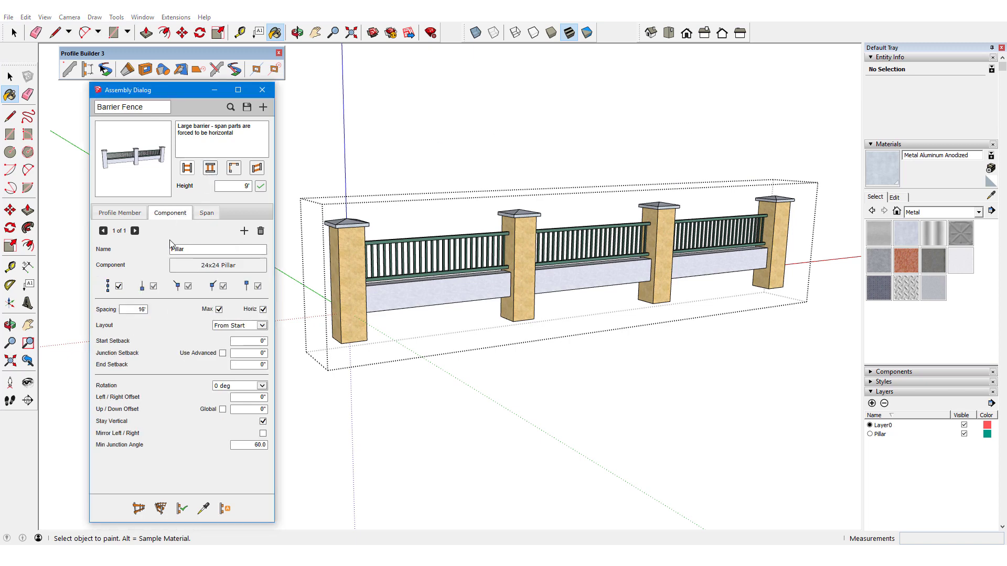
click(218, 265)
click(667, 257)
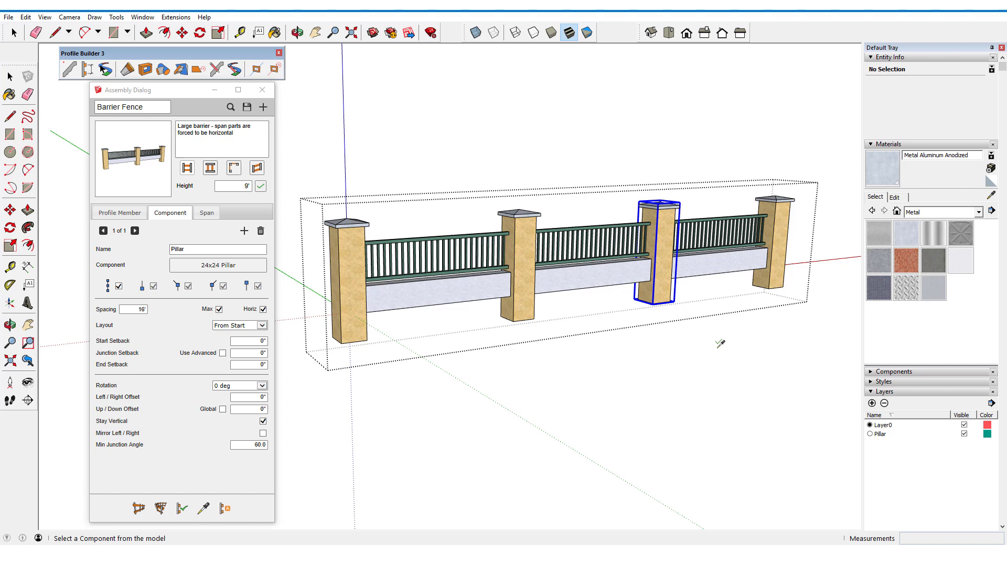
click(519, 243)
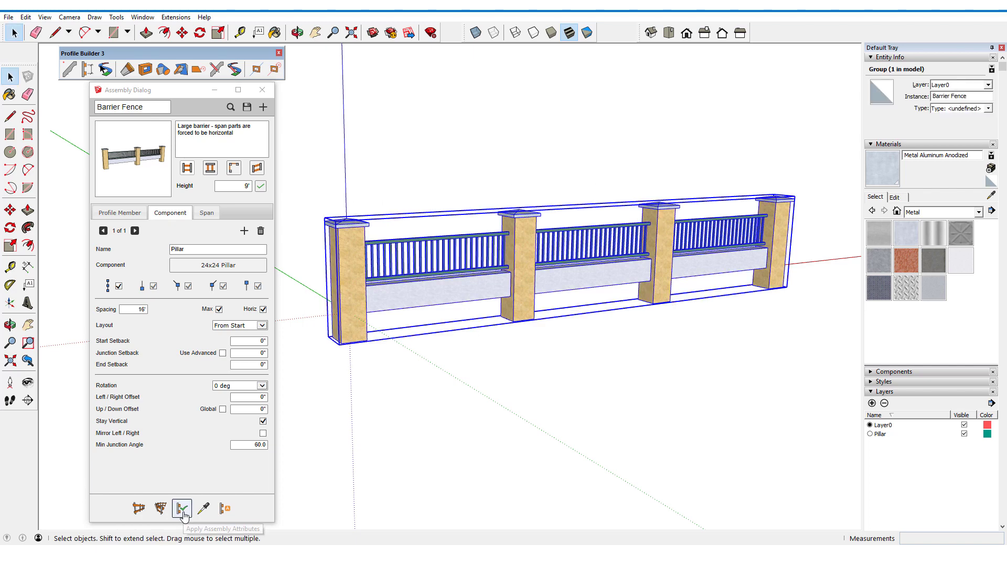
click(964, 435)
click(964, 435)
click(964, 435)
click(748, 378)
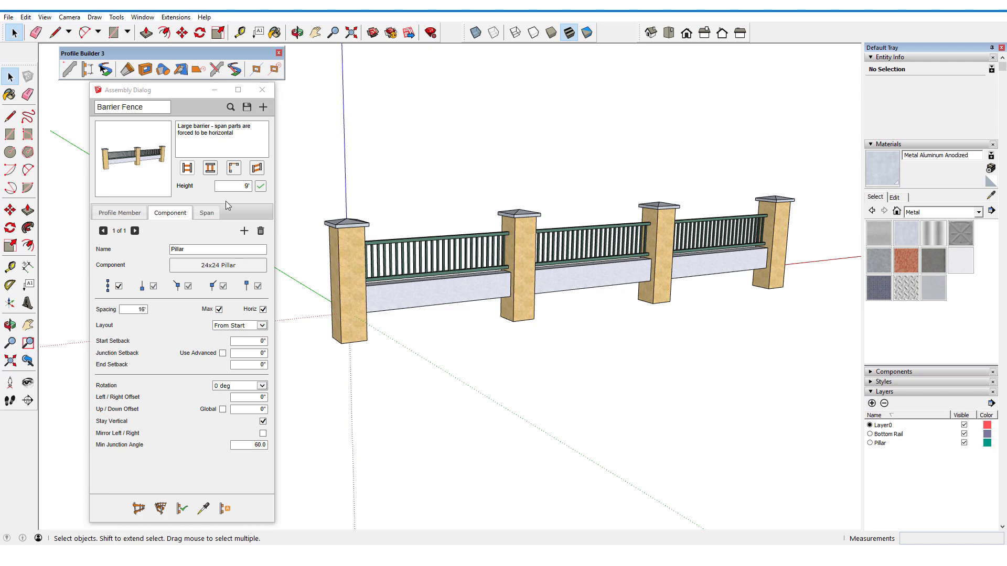
Step: Set the Bottom profile's layer to Bottom Rail and material to Stone Brushed Khaki
click(208, 213)
click(259, 277)
click(363, 342)
click(322, 353)
click(364, 330)
click(330, 407)
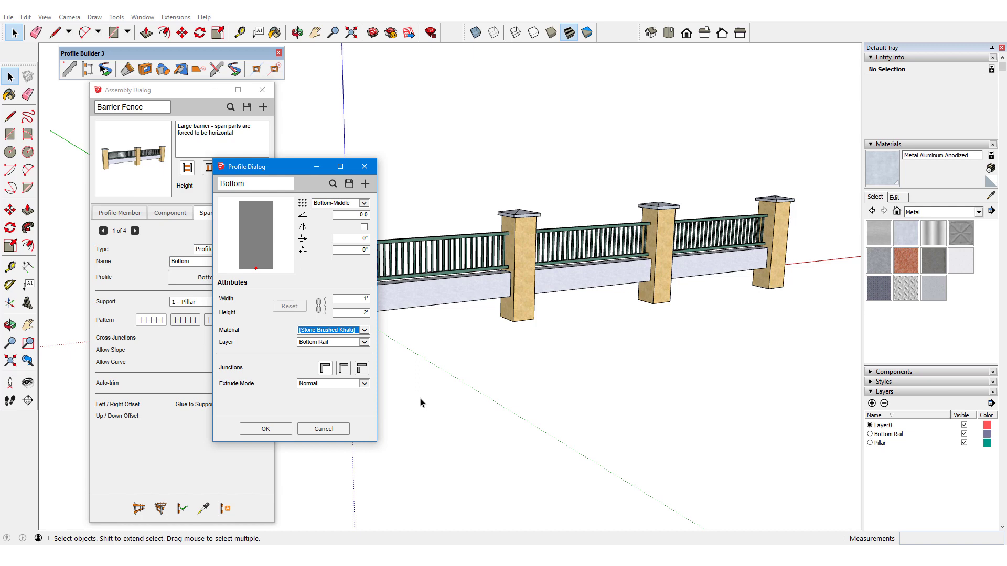
key(Return)
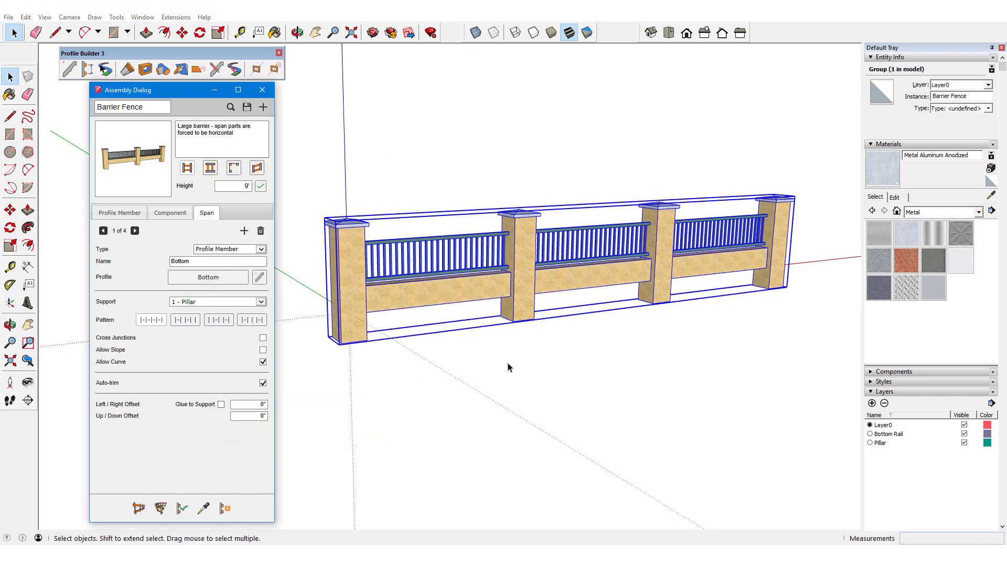
Step: Deselect the barrier fence
click(508, 367)
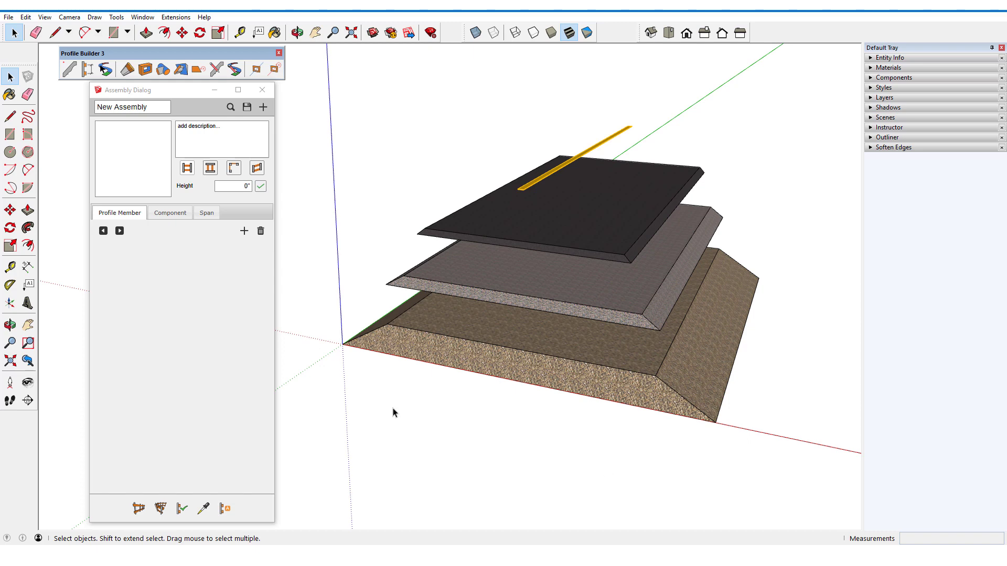
Step: Rename the assembly to 'Roadway' and add a member named 'Sub Base'
click(152, 107)
text(Roadway)
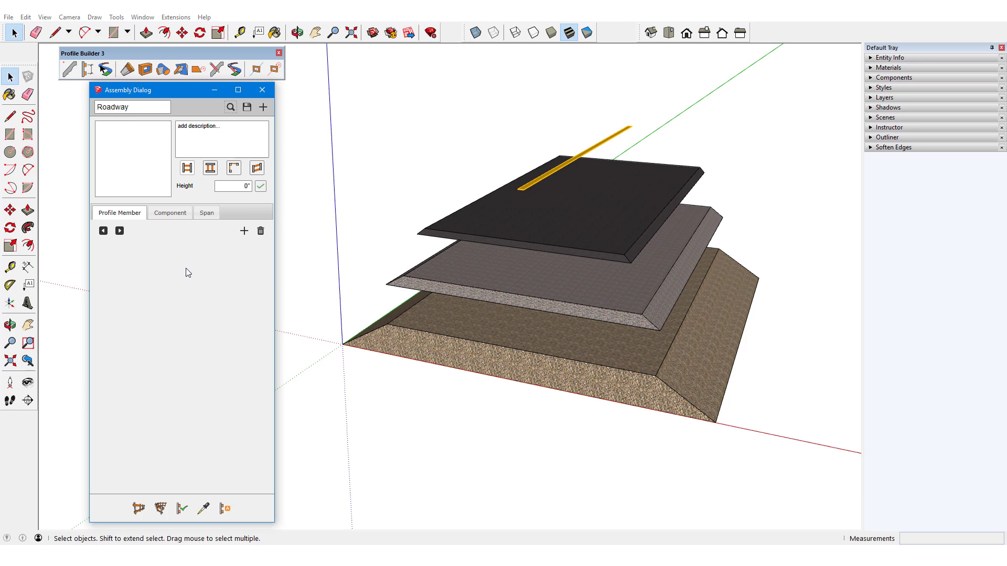
click(244, 231)
text(Sub Base)
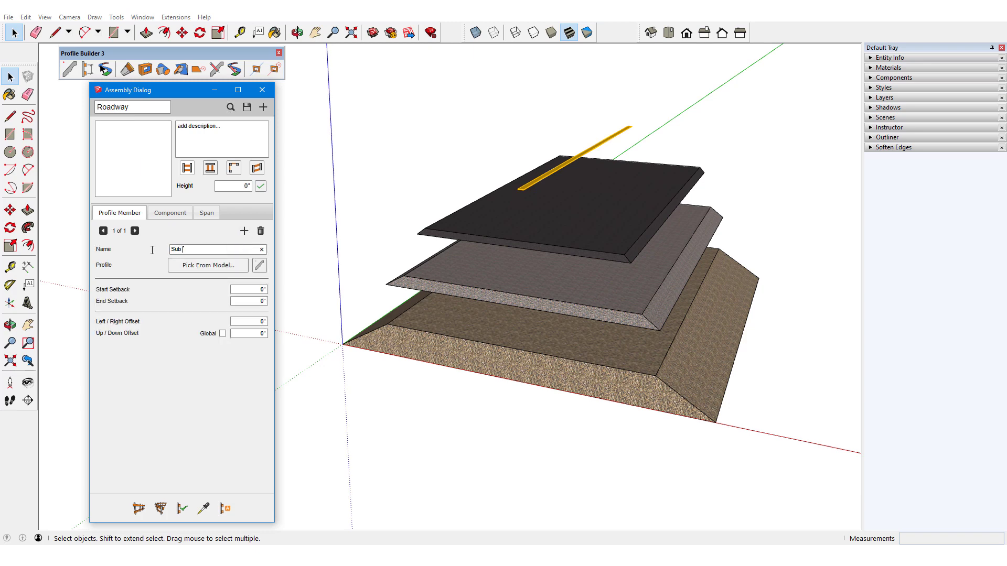
Step: Give Sub Base the bottom Sub-base layer's profile and review its profile settings
click(208, 266)
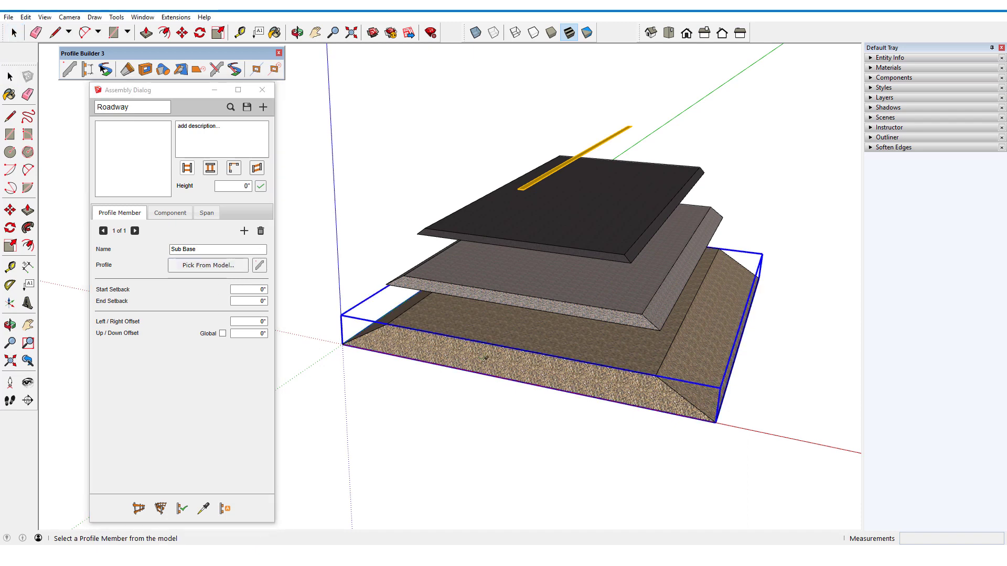
click(452, 380)
click(260, 266)
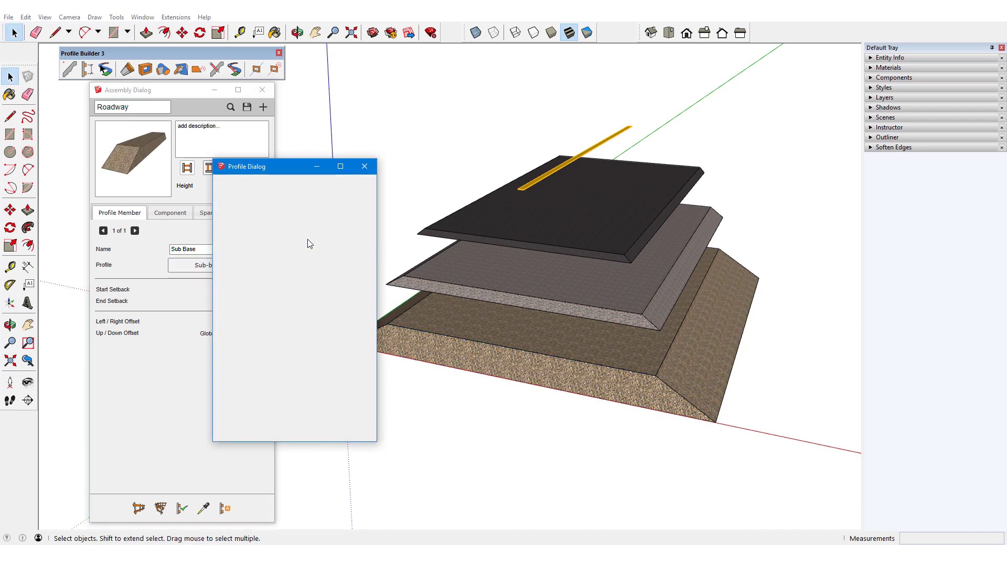
click(364, 166)
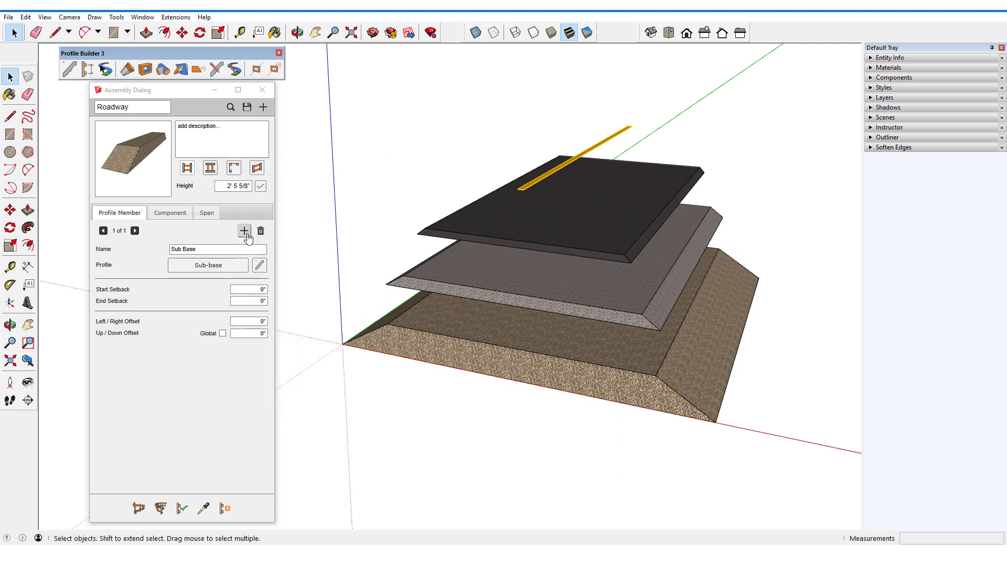
Step: Add a 'Base' member using the middle layer's profile from the model
click(243, 232)
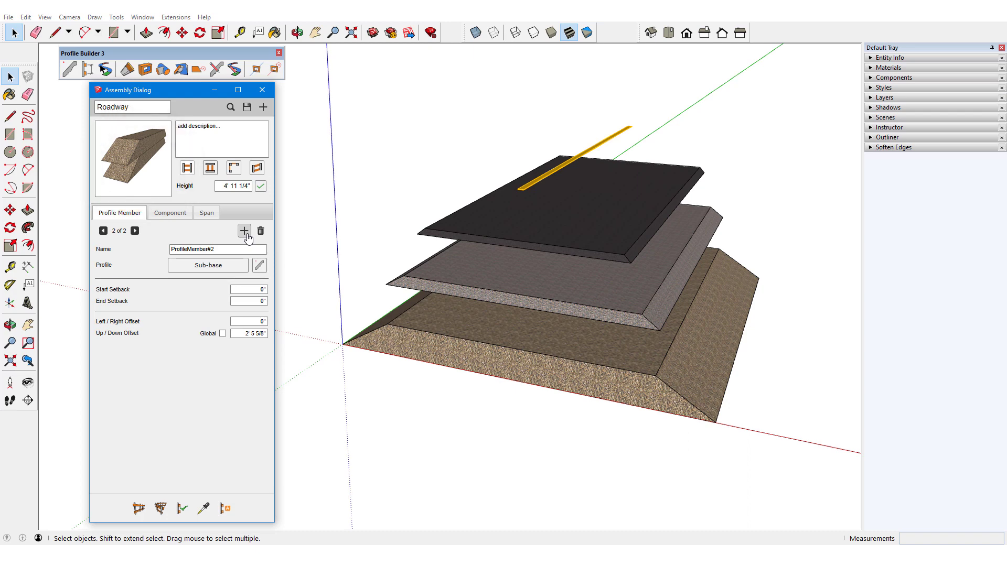
drag(215, 250, 162, 252)
text(Base)
click(207, 266)
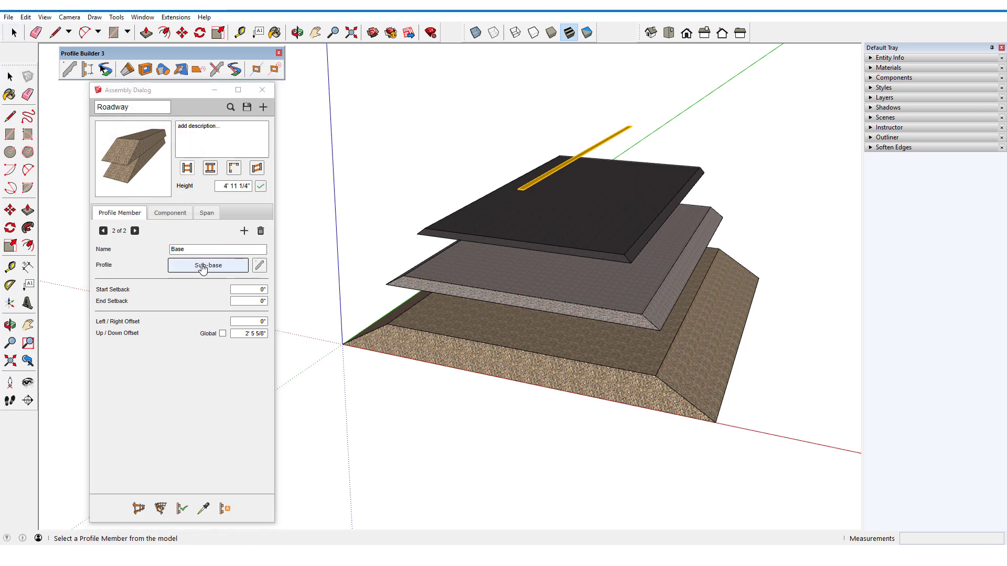
click(434, 283)
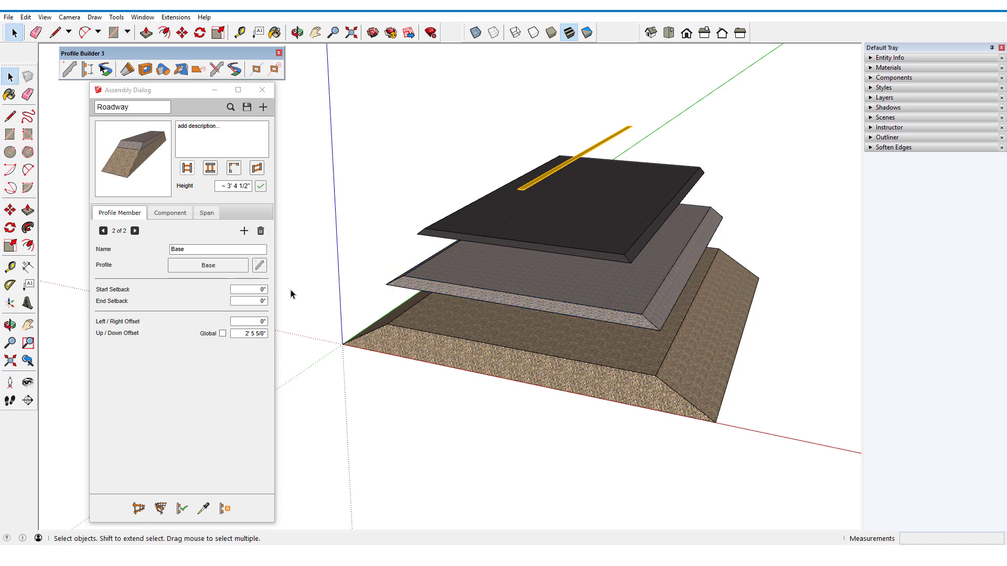
Step: Add a 'Road' member using the top road surface profile
click(244, 230)
triple_click(231, 250)
text(Road)
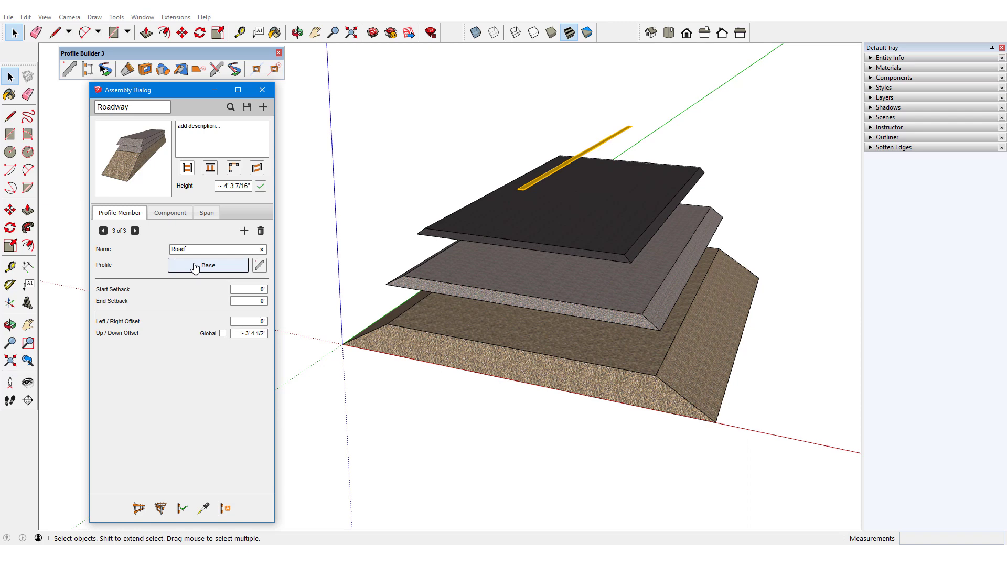
click(195, 265)
click(470, 223)
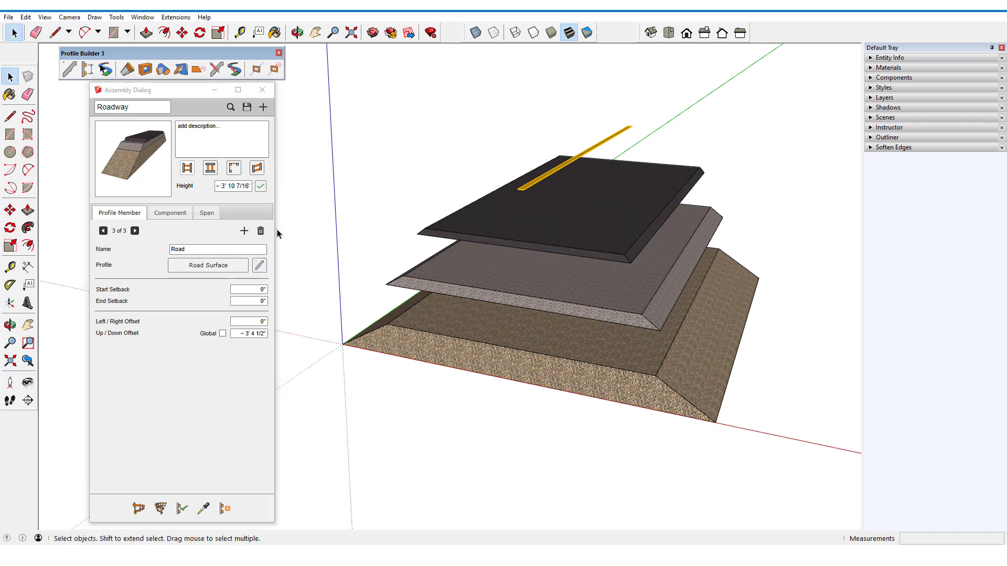
Step: Add a 'Stripe' member using the yellow stripe profile
click(244, 231)
triple_click(209, 249)
text(Stripe)
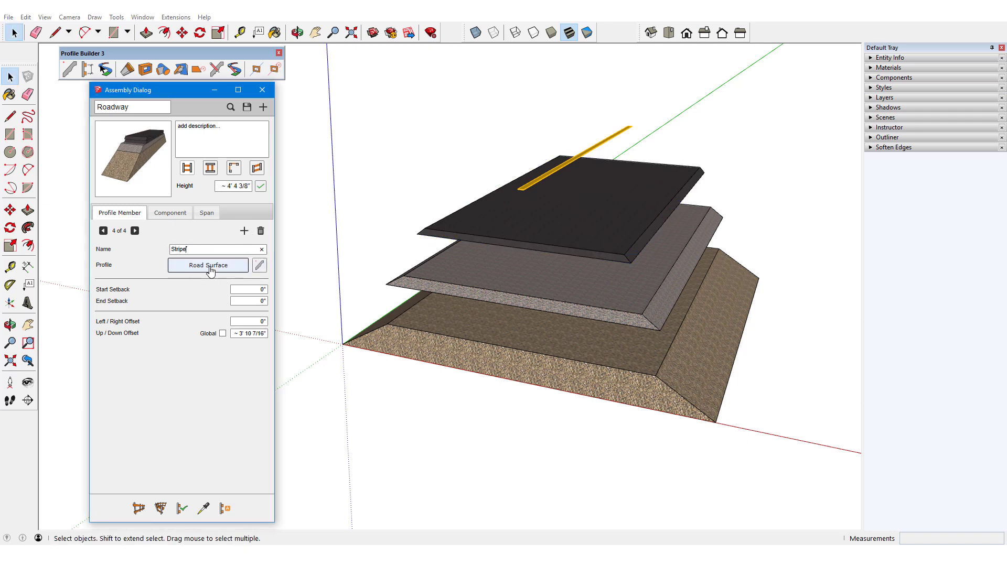
click(209, 266)
click(588, 151)
middle_drag(362, 303, 353, 270)
key(space)
scroll(318, 342, down, 5)
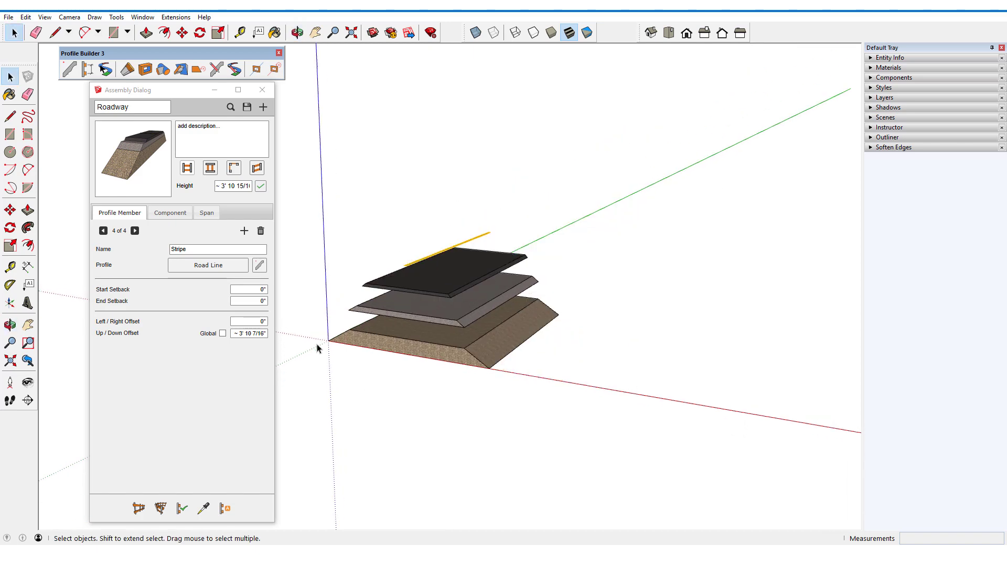